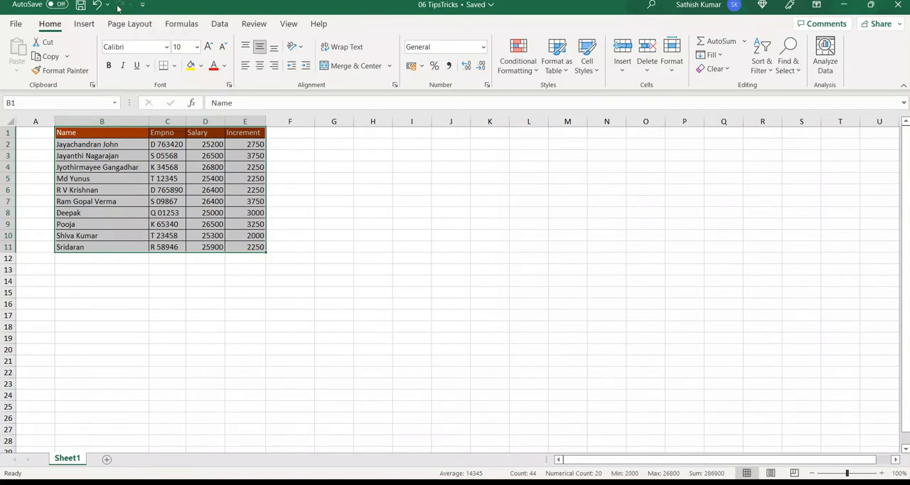
key(super+plus)
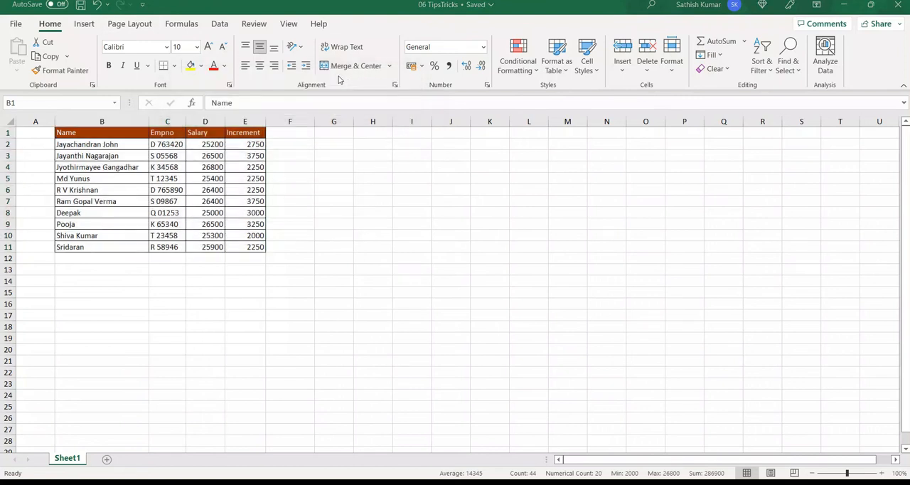
key(super+plus)
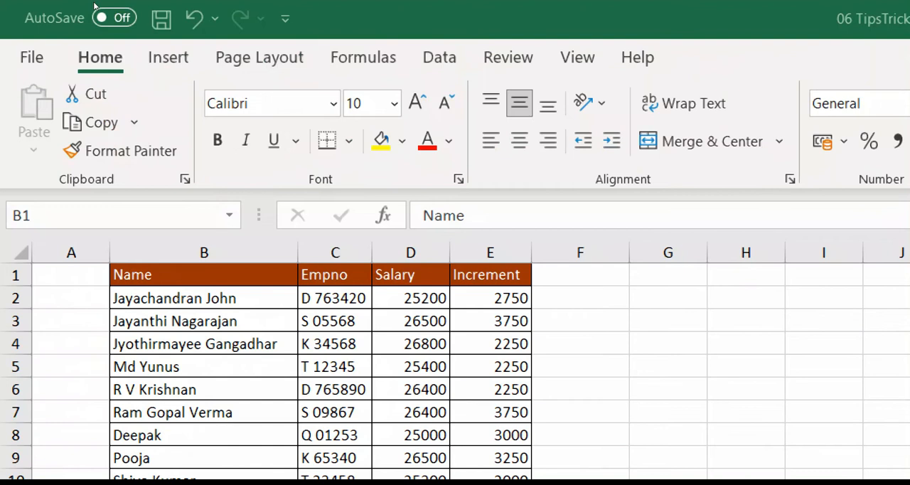
right_click(199, 18)
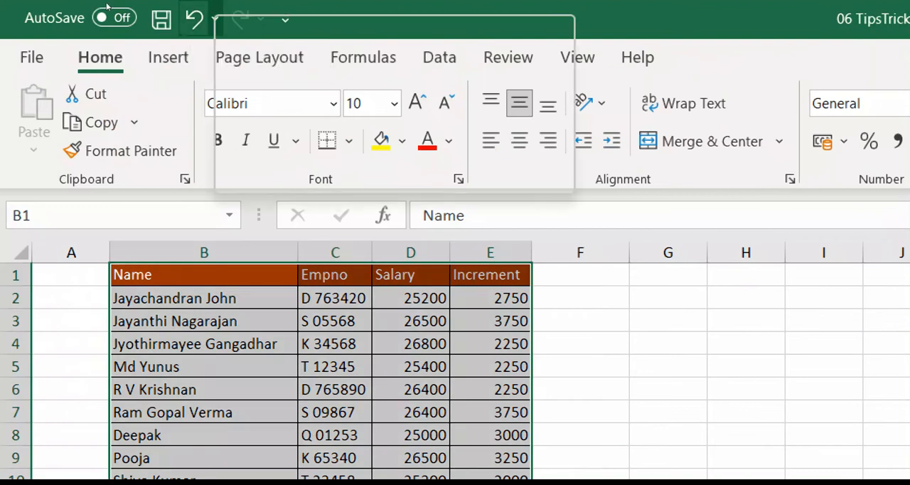
key(Down)
key(Down)
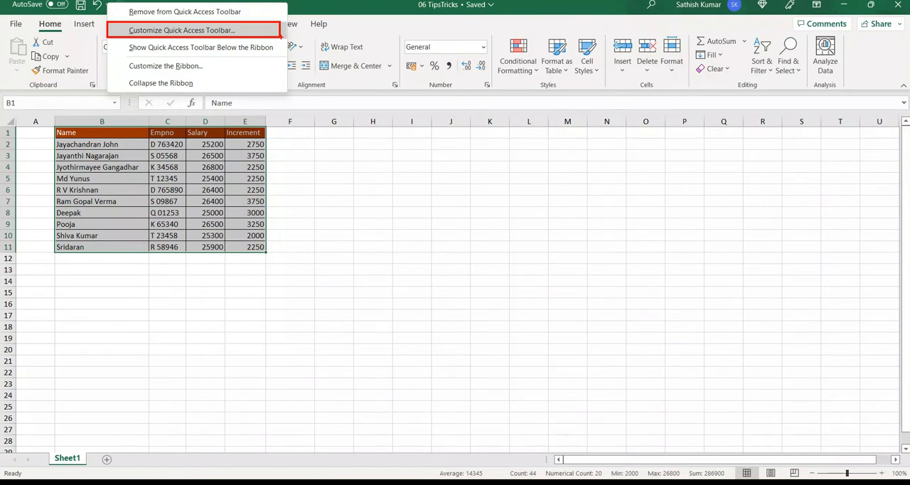
click(140, 30)
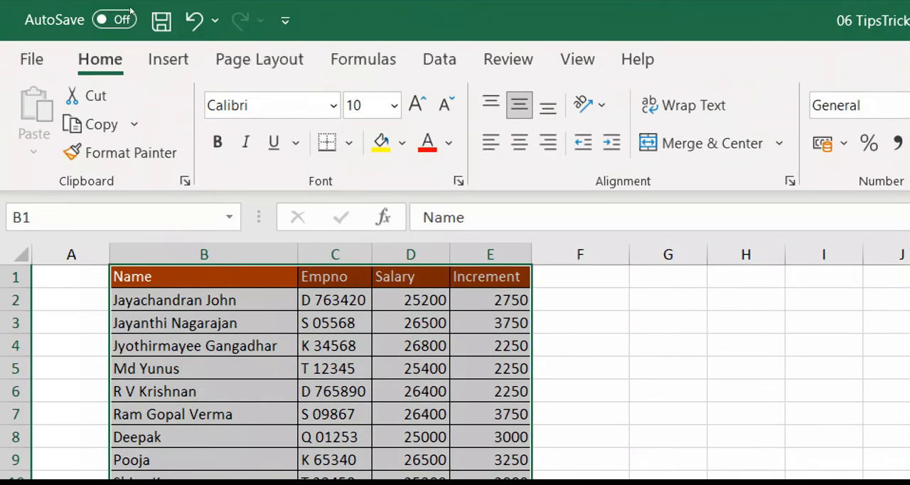
click(285, 20)
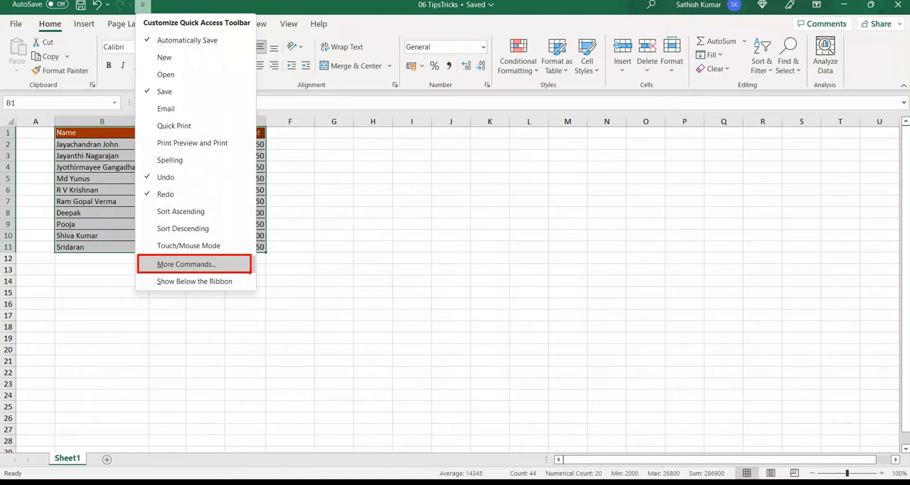
key(Escape)
- Open the Quick Access Toolbar customization page in the Excel Options
click(11, 25)
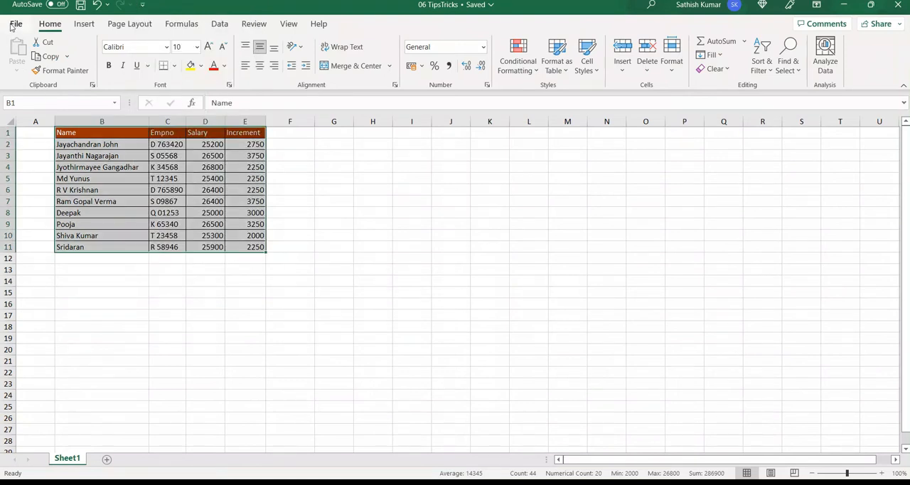
click(11, 25)
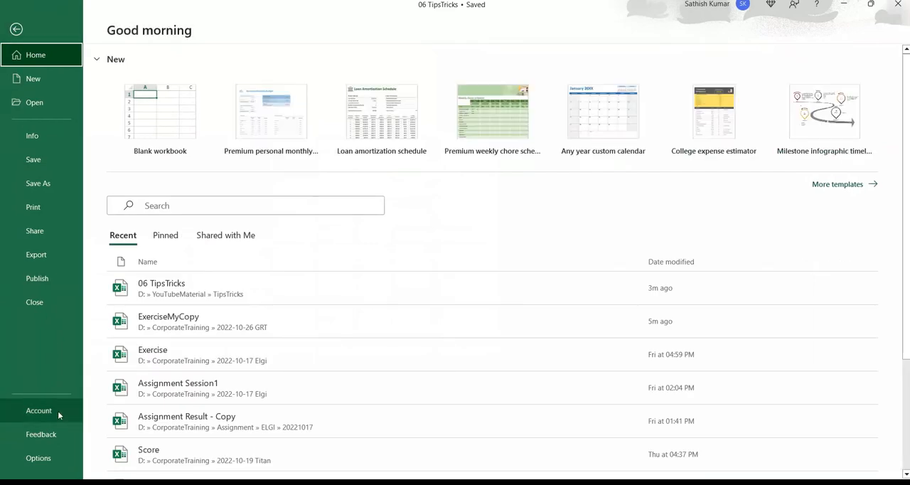
click(63, 456)
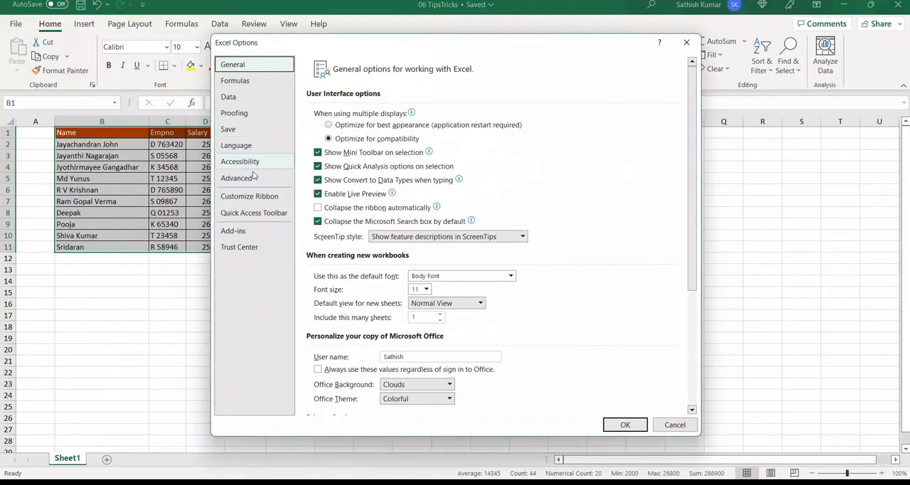
click(261, 214)
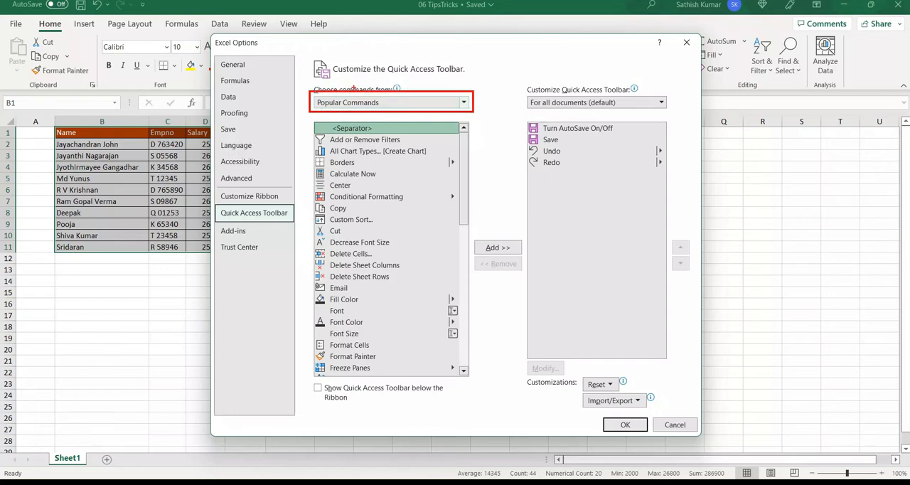
- List the Commands Not in the Ribbon as the source of commands to choose from
click(464, 102)
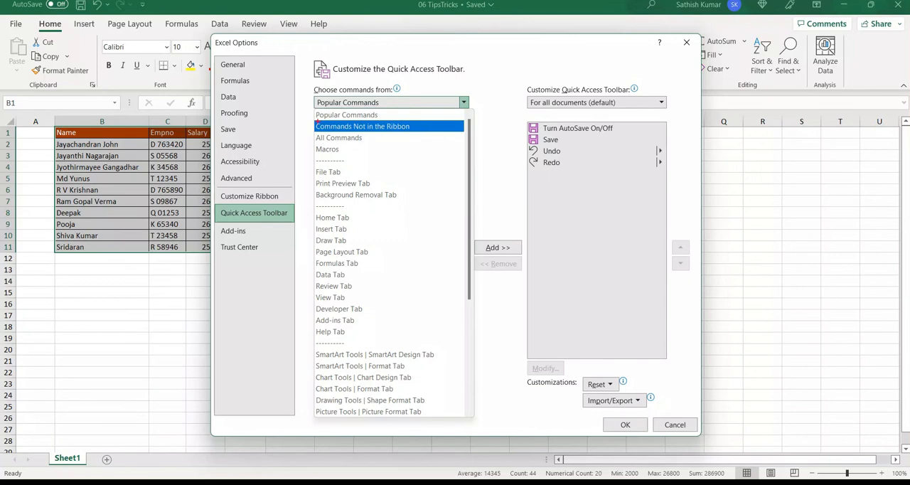
drag(313, 121, 445, 134)
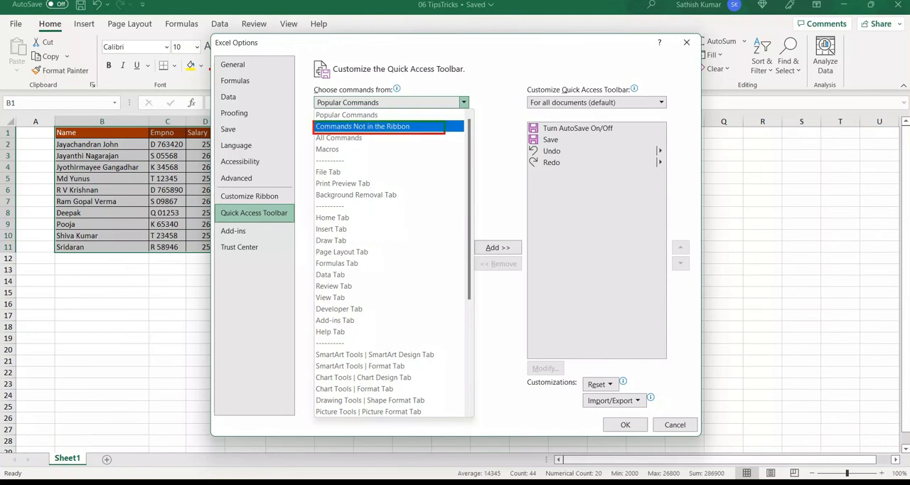
key(Escape)
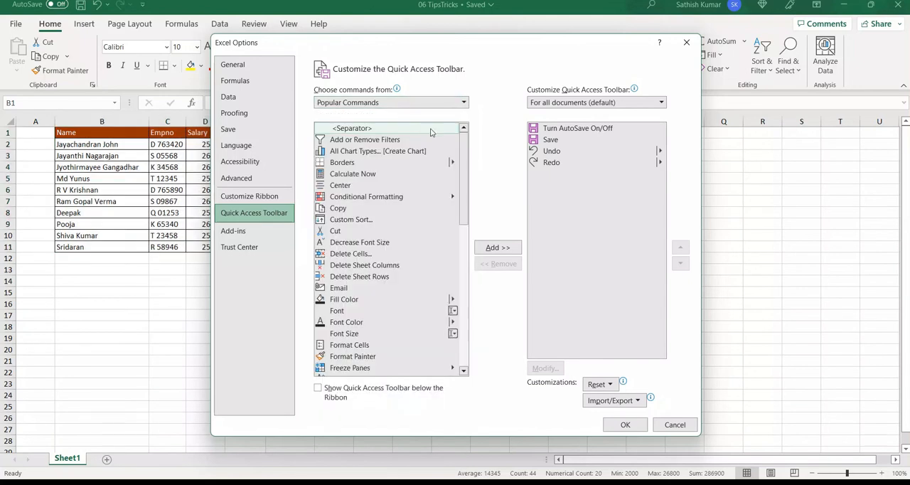
click(464, 104)
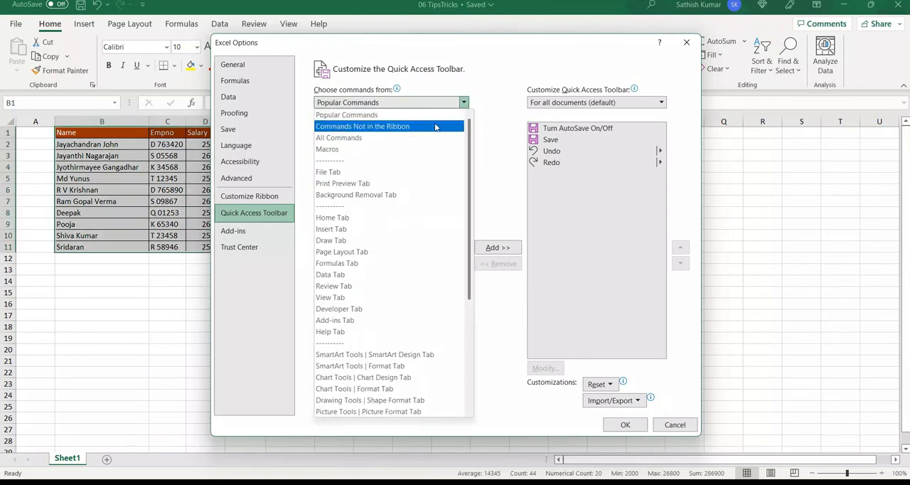
click(437, 126)
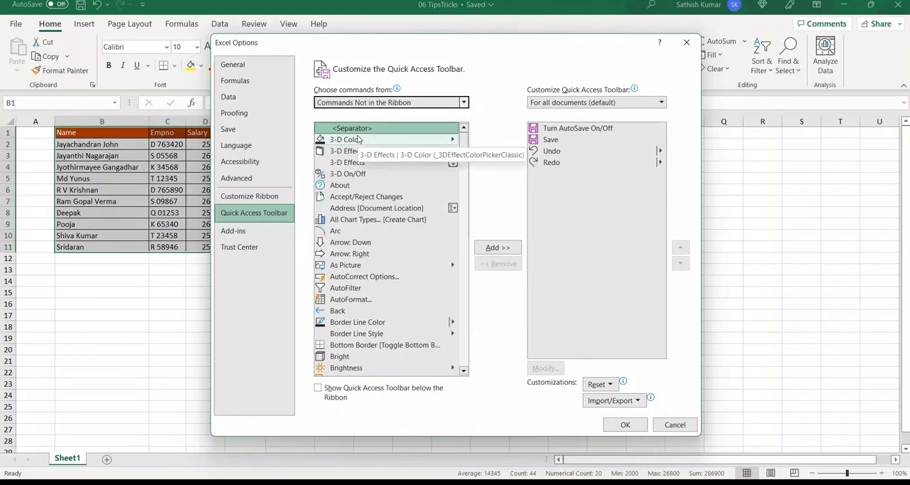
- Add the Camera command to the Quick Access Toolbar for all documents and apply the options
click(361, 196)
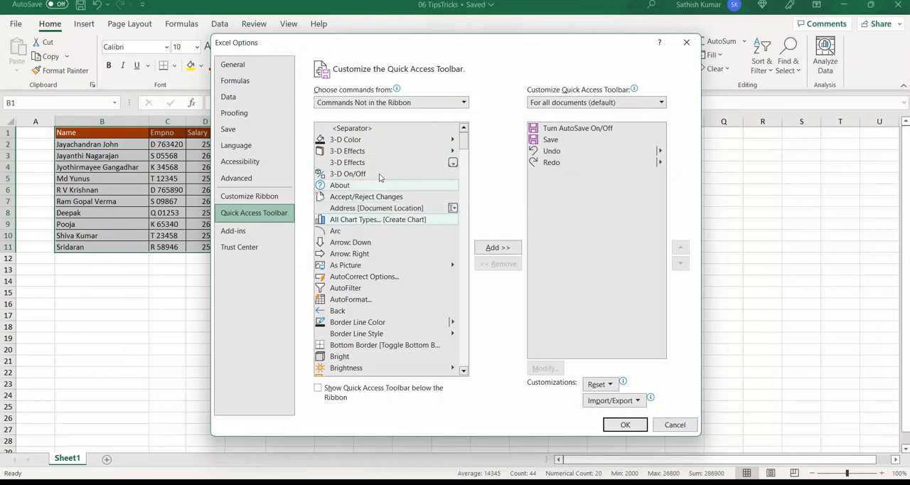
click(366, 222)
scroll(367, 226, down, 3)
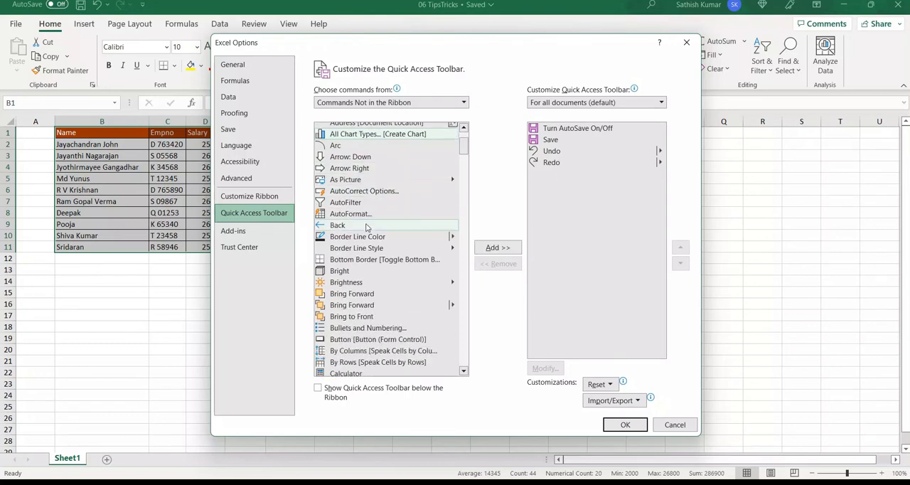
scroll(366, 226, down, 2)
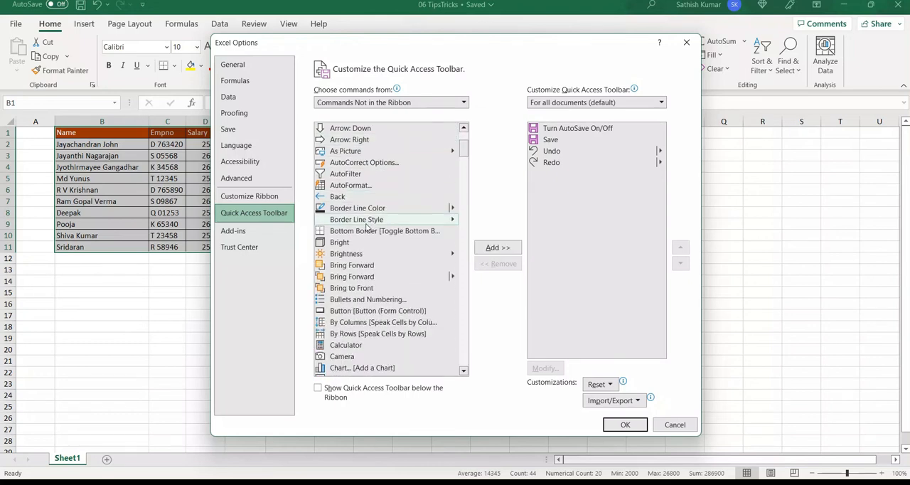
scroll(366, 226, up, 5)
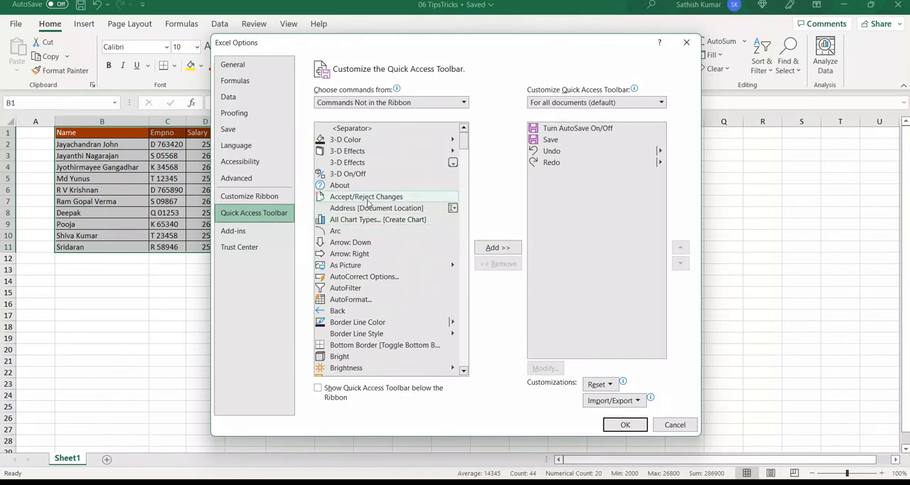
scroll(367, 202, down, 3)
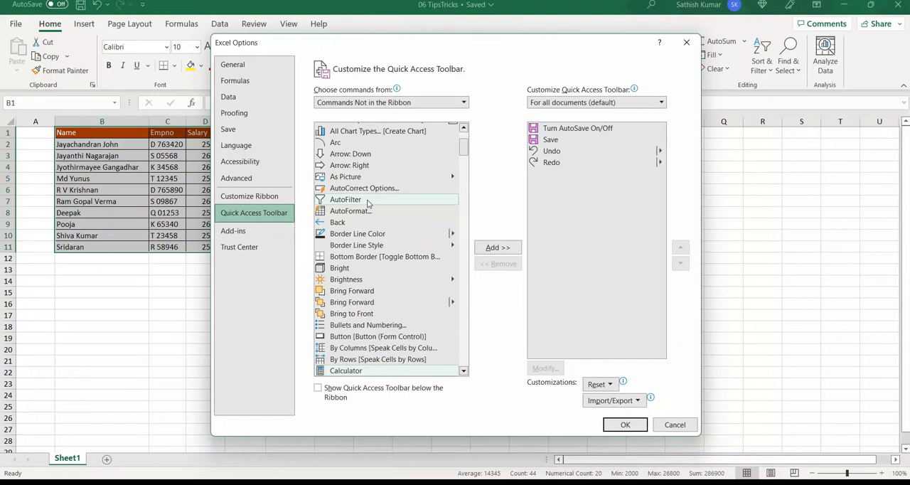
scroll(368, 203, down, 4)
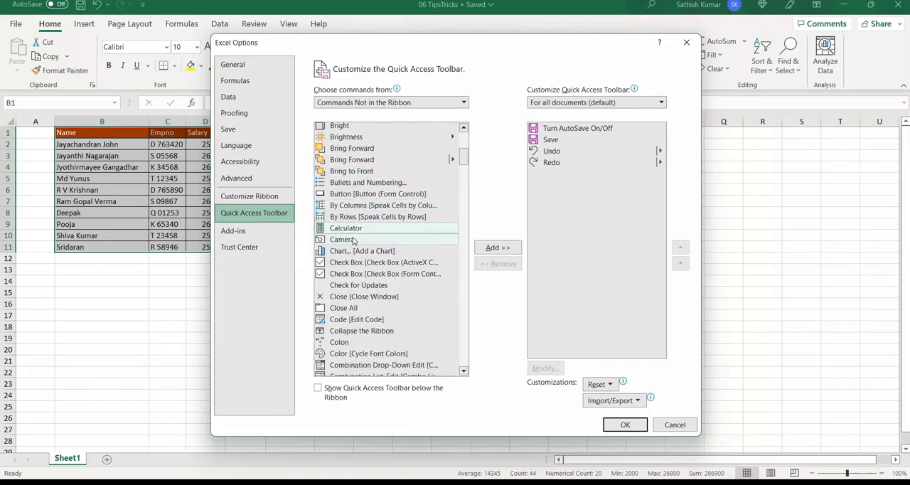
click(351, 239)
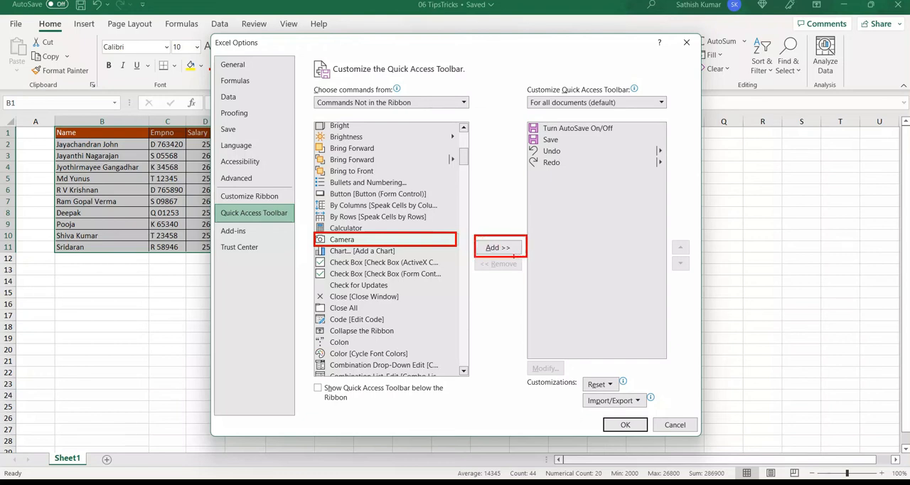
double_click(362, 242)
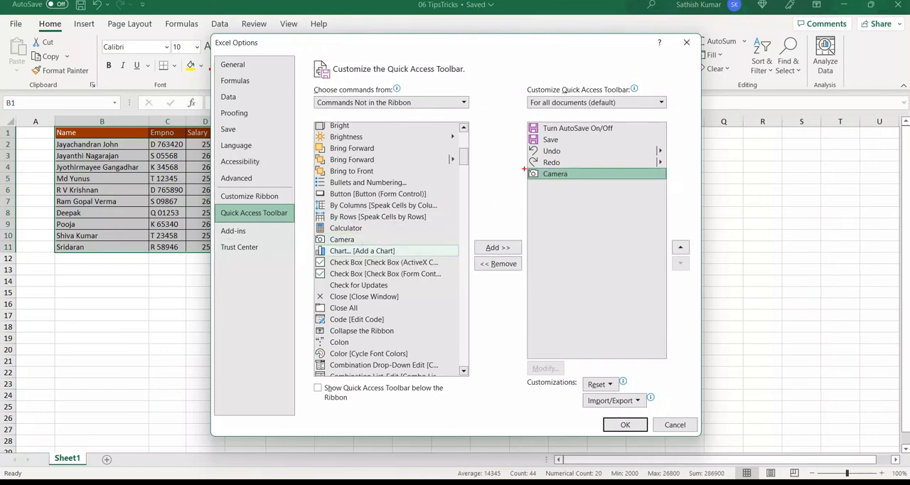
mouse_move(531, 170)
mouse_down()
mouse_move(571, 188)
mouse_move(661, 184)
mouse_up()
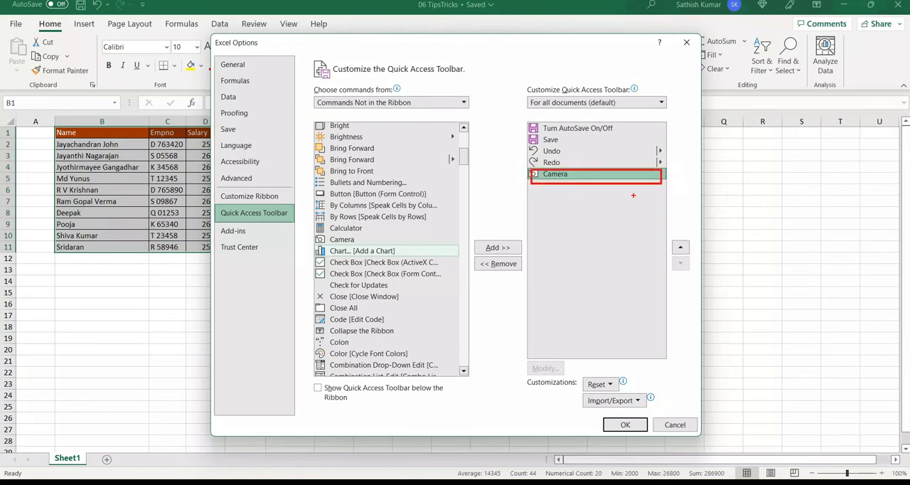
drag(599, 413, 650, 435)
key(Escape)
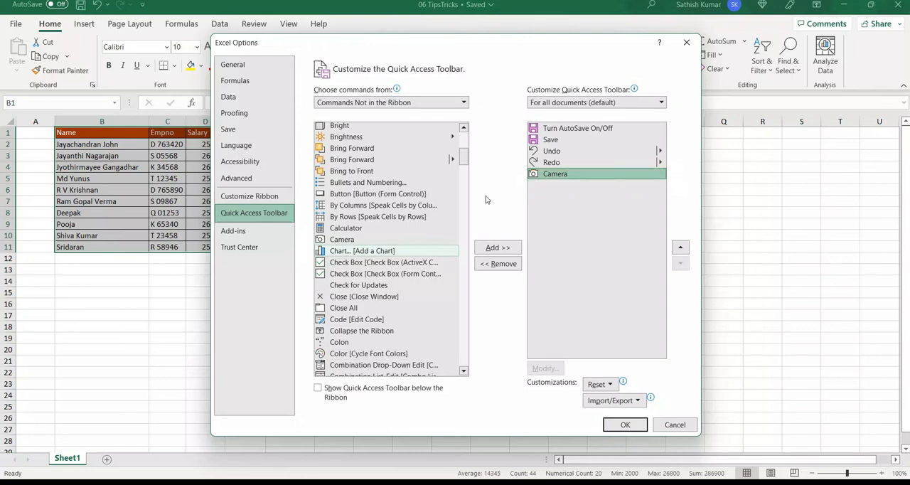
click(629, 425)
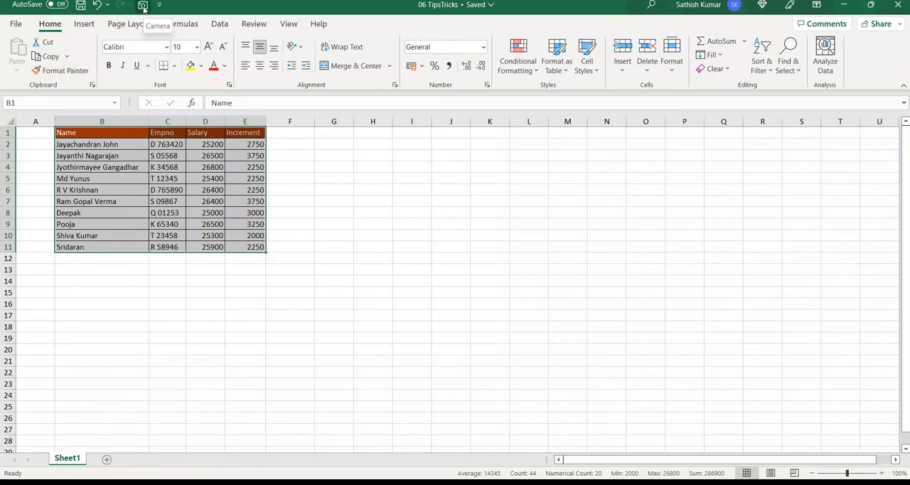
- Capture the selected table B1:E11 with the Camera tool and place the picture with its upper-left corner in cell K9
click(143, 8)
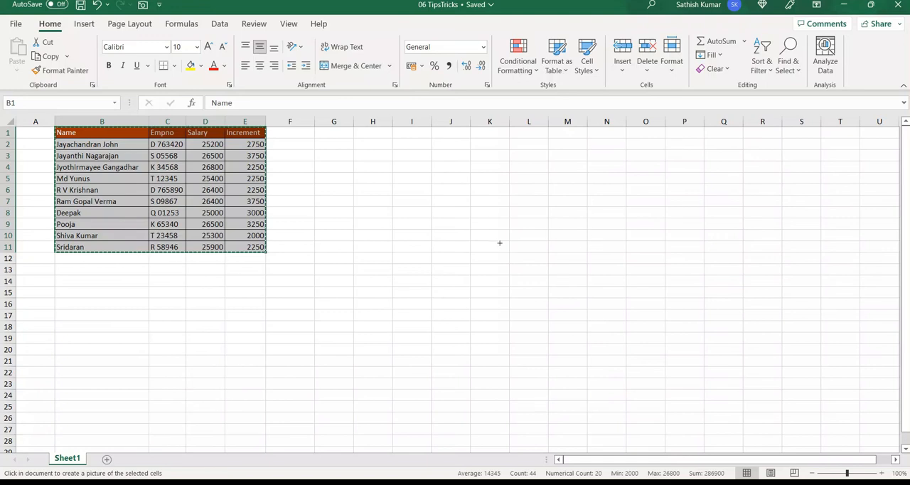
click(476, 224)
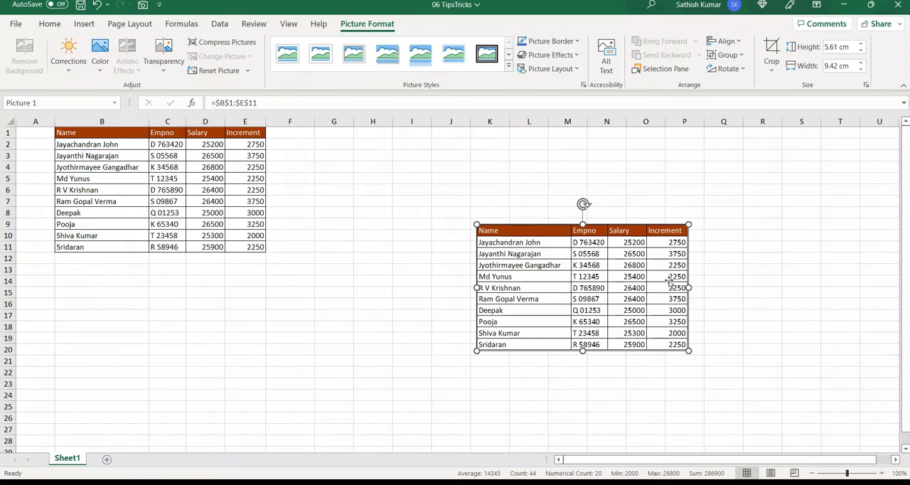
drag(623, 295, 644, 292)
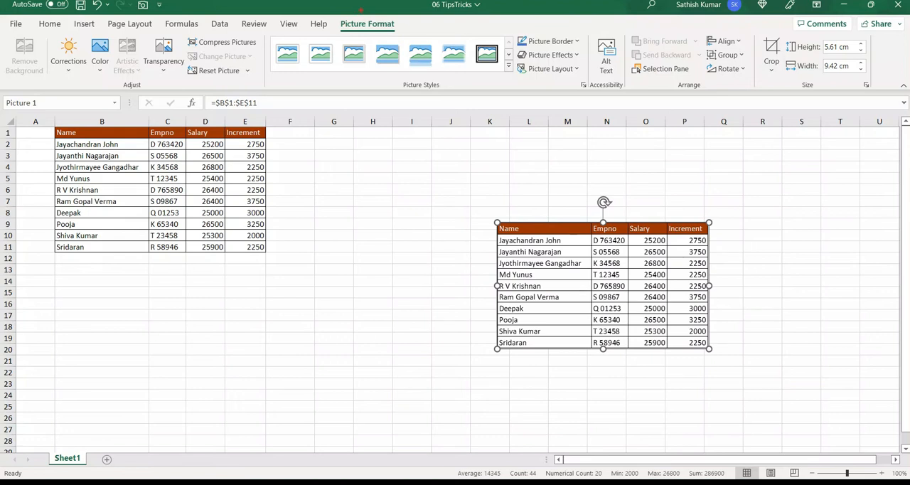
mouse_move(368, 18)
mouse_down()
mouse_move(371, 32)
mouse_move(399, 32)
mouse_up()
key(Escape)
- Change the salary in cell D2 of the source table to 30000
click(235, 145)
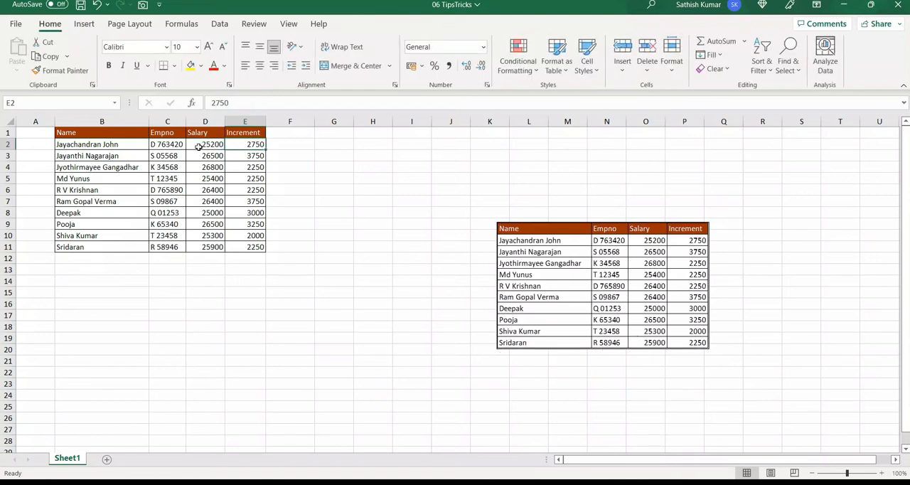
click(198, 146)
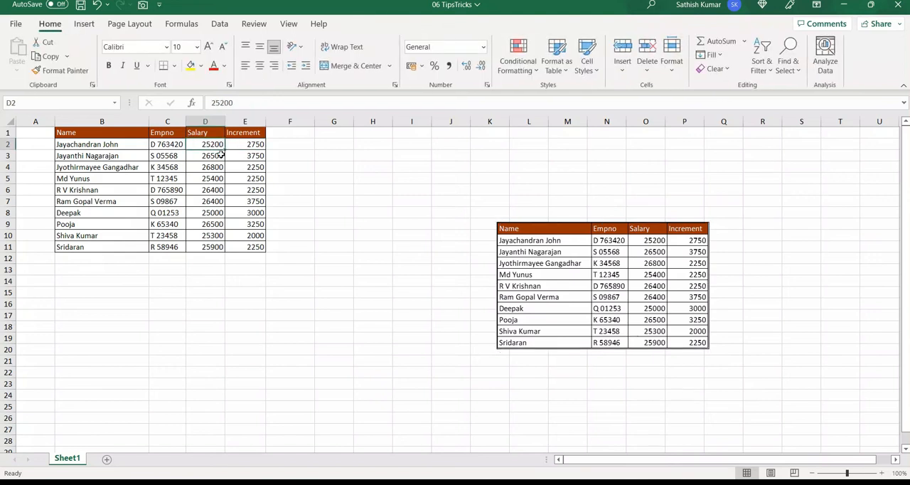
text(30000)
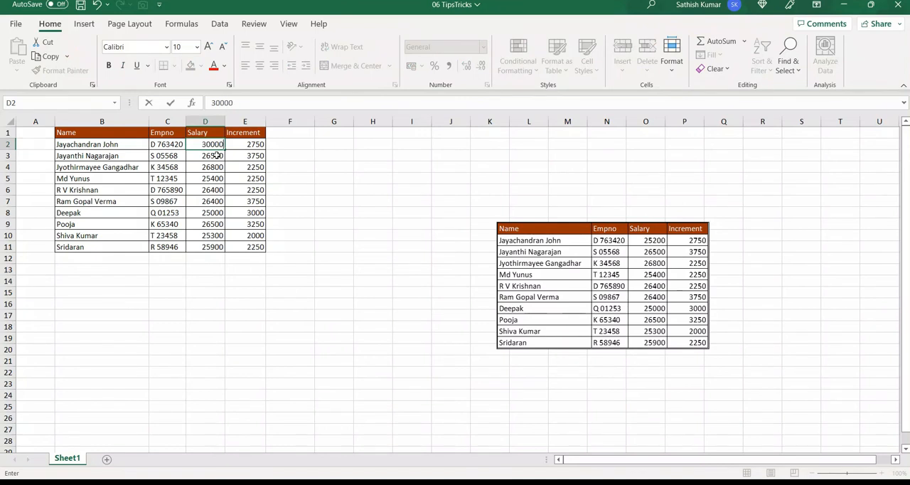
key(Return)
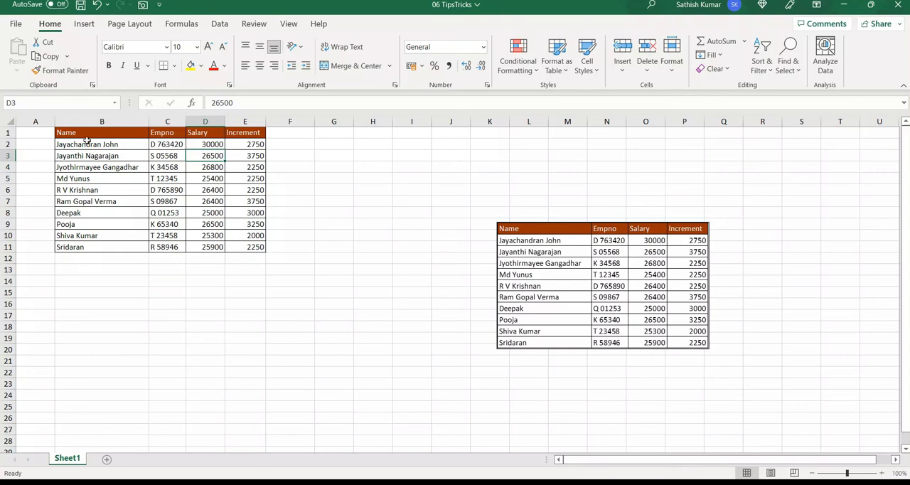
- Copy the source table in the range B1:E11
drag(86, 133, 249, 242)
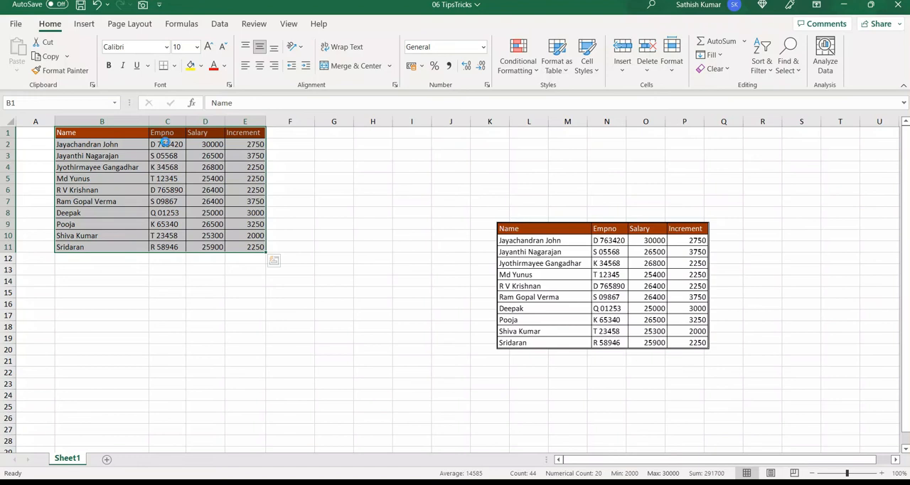
key(ctrl+c)
scroll(112, 321, down, 1)
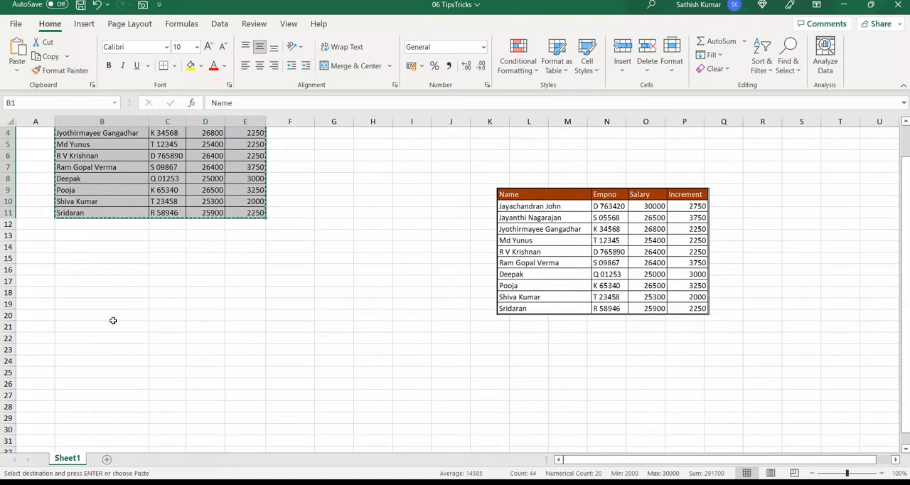
click(112, 361)
right_click(113, 362)
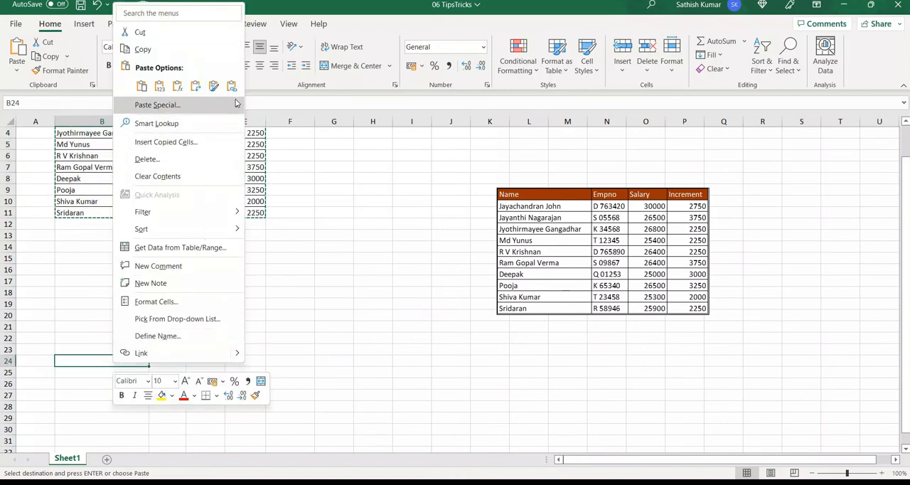
mouse_move(236, 104)
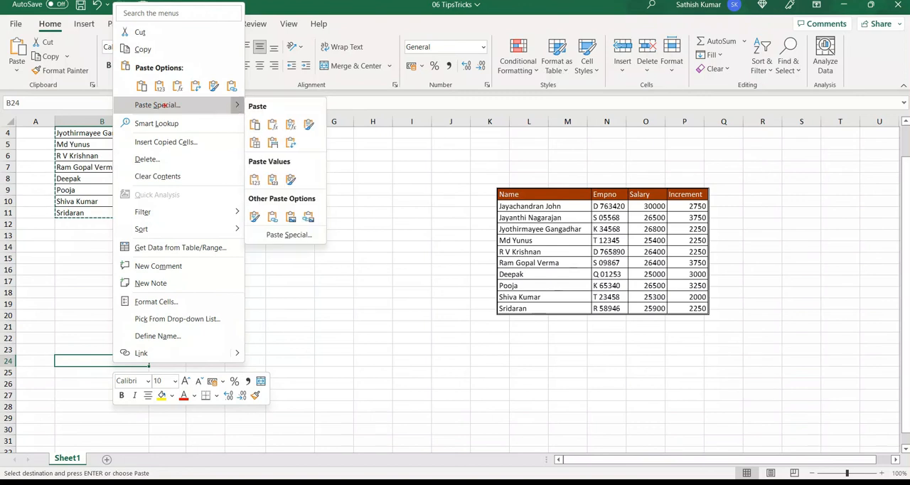
drag(233, 98, 245, 116)
drag(300, 208, 320, 228)
key(Escape)
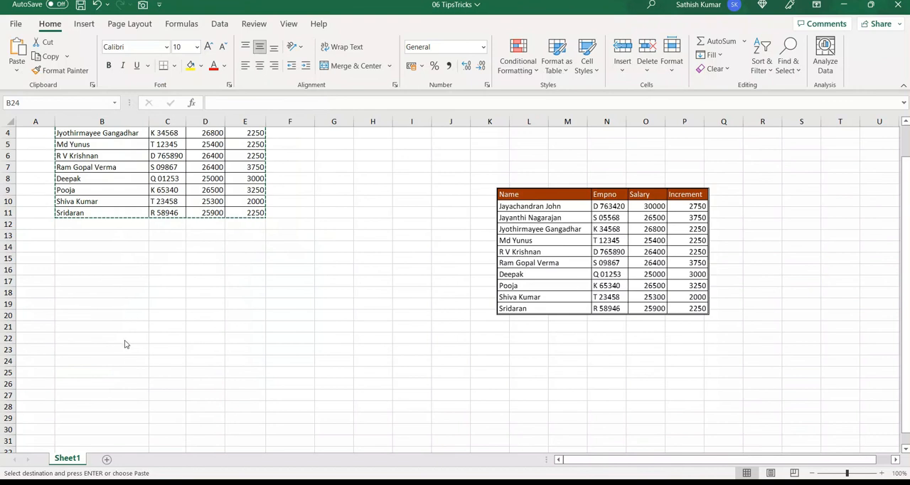
- Paste the copied table as a linked picture with its upper-left corner at cell B24
click(109, 370)
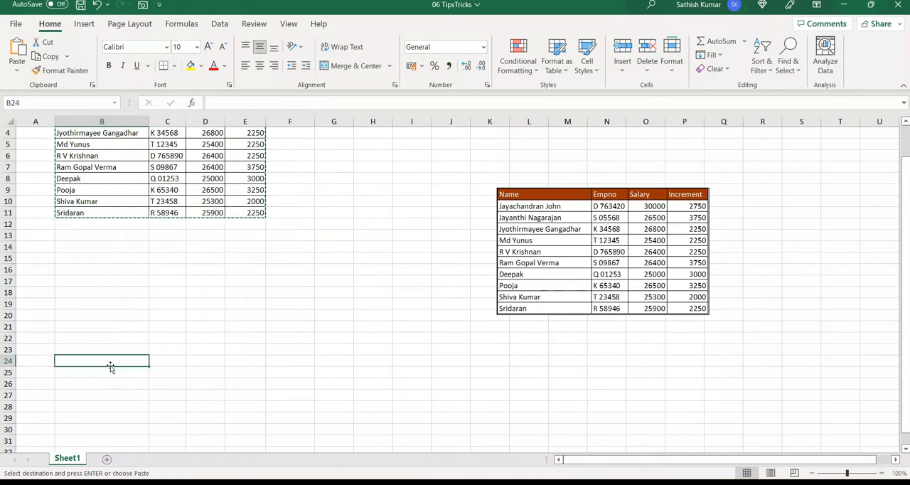
right_click(111, 366)
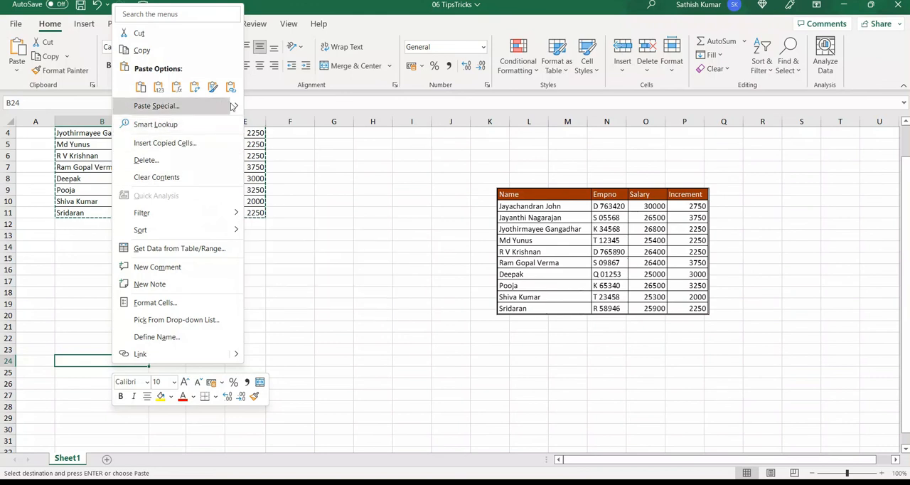
mouse_move(232, 106)
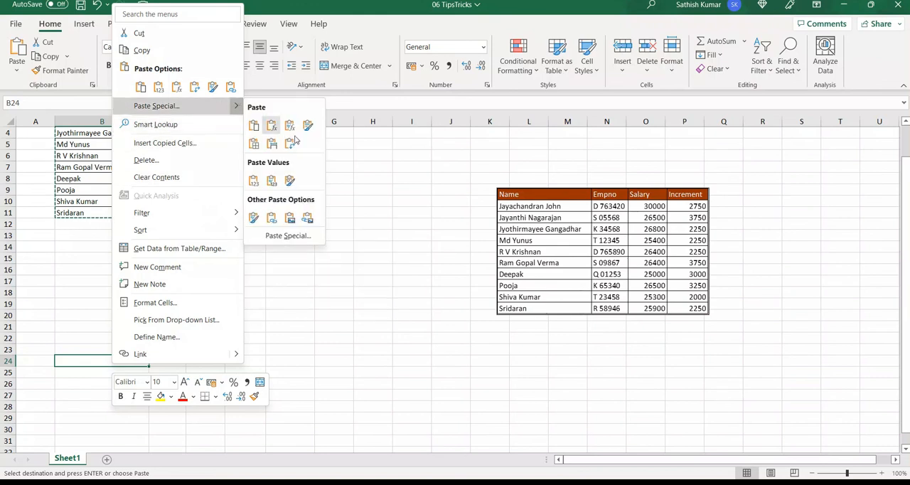
click(307, 218)
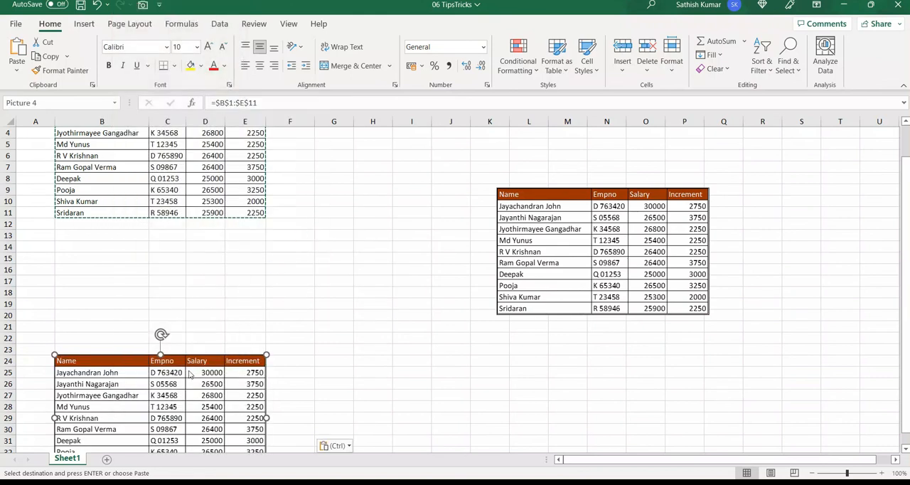
- Change the increment in cell E2 of the source table to 3000
scroll(191, 375, up, 1)
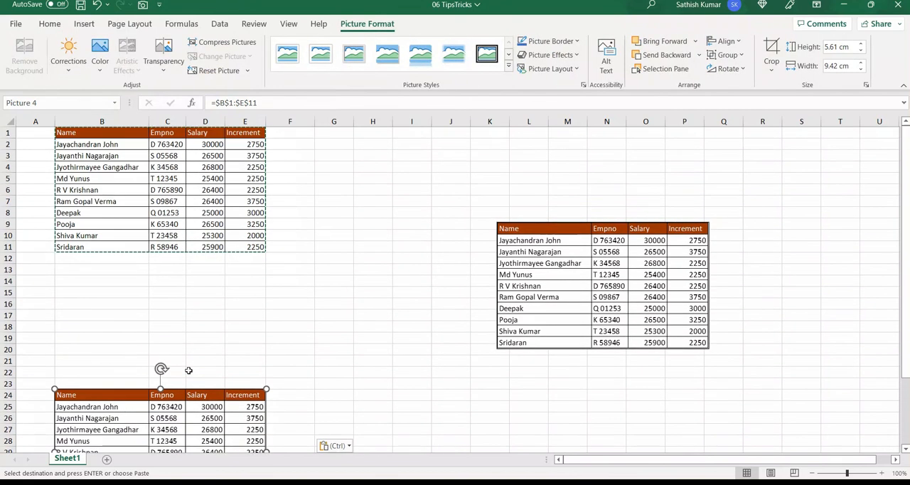
click(248, 146)
text(3)
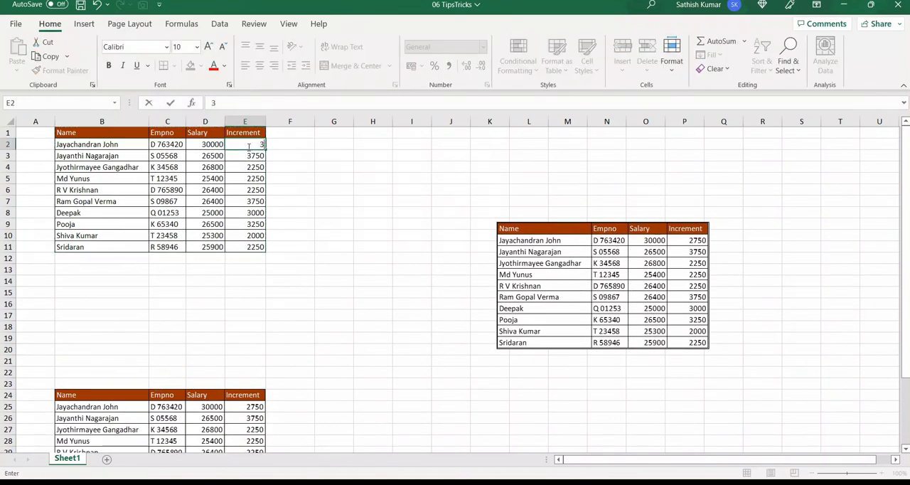
text(000)
key(Return)
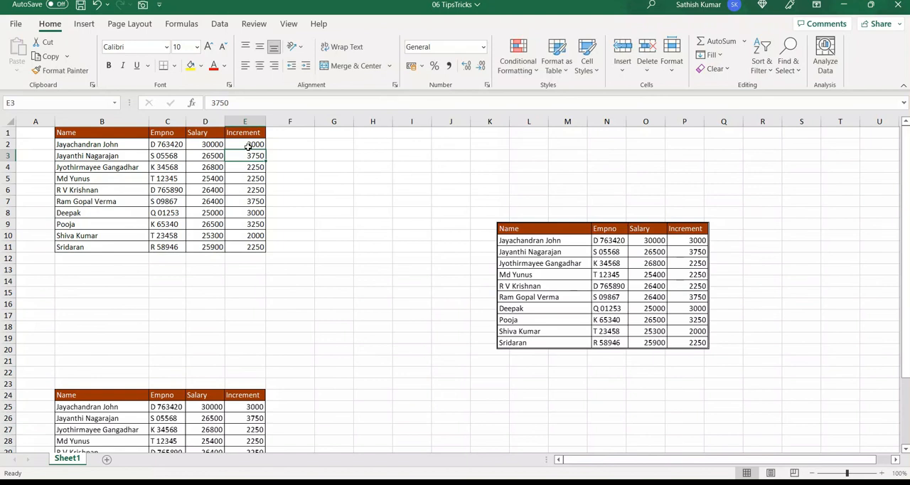